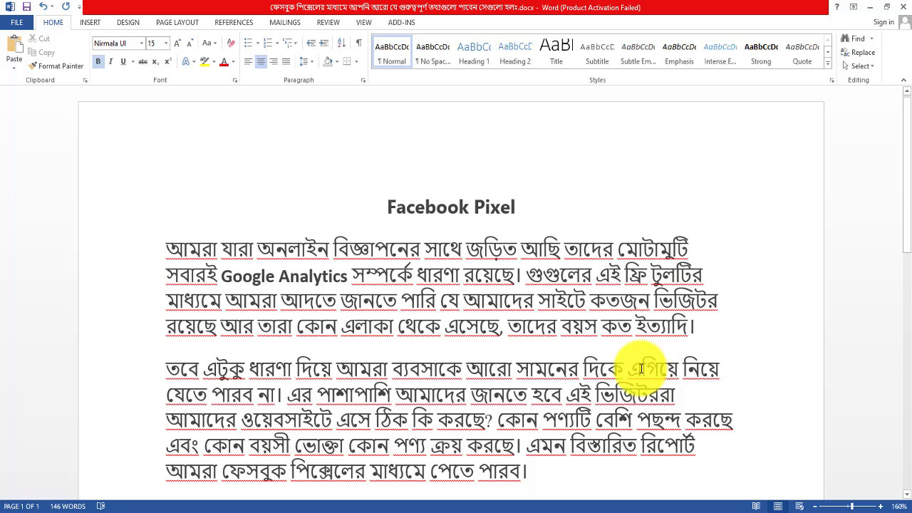
scroll(626, 374, down, 2)
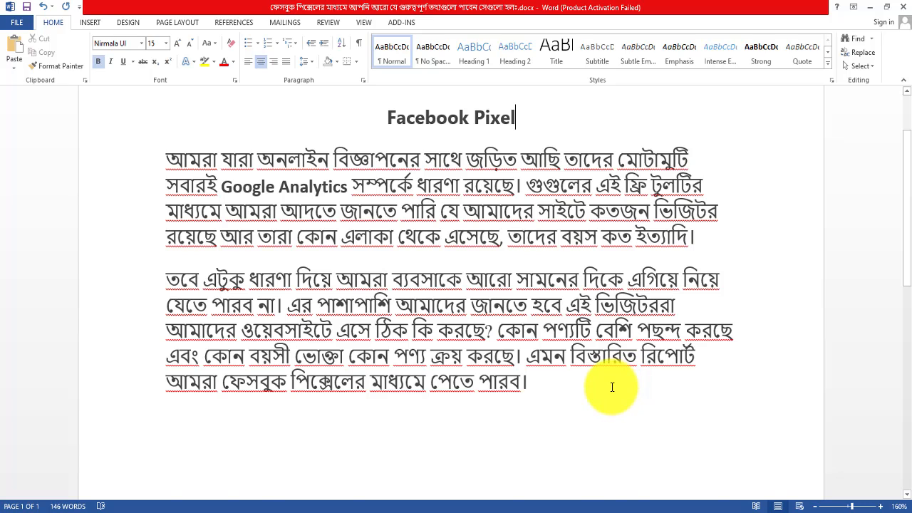
scroll(613, 387, down, 3)
scroll(605, 385, down, 5)
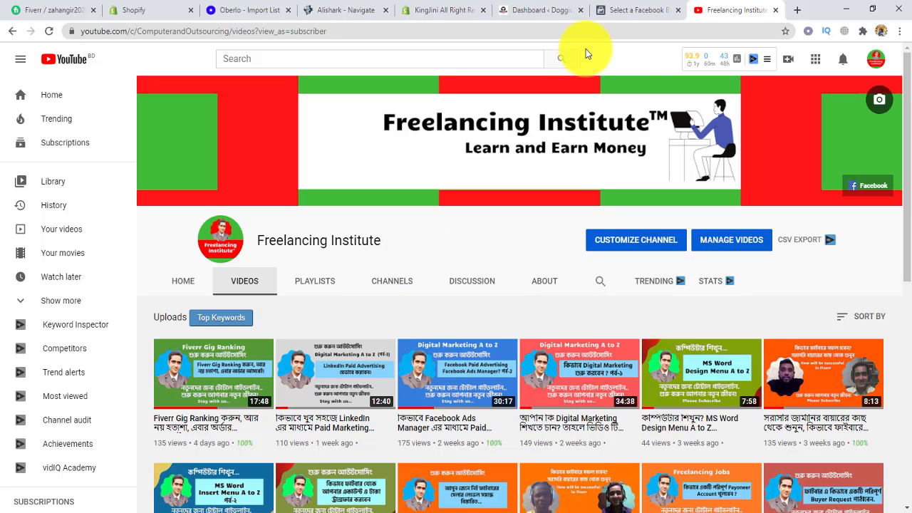
Step: Switch to Facebook Business Manager and open the Pixels data sources in the settings of the business with 2 people
click(637, 10)
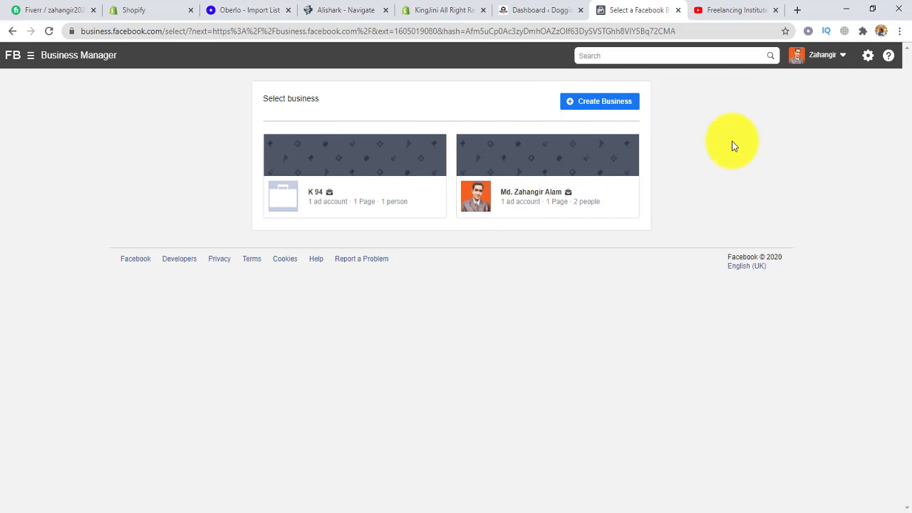
click(525, 198)
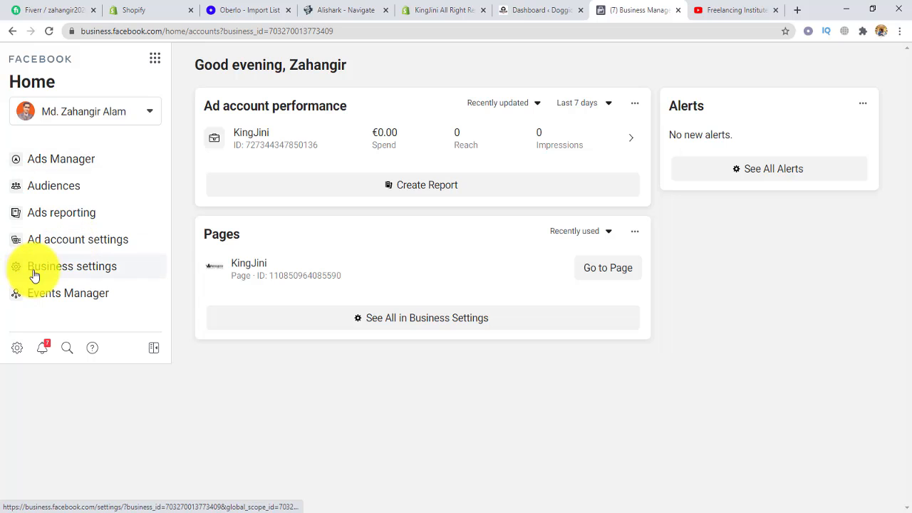
click(79, 269)
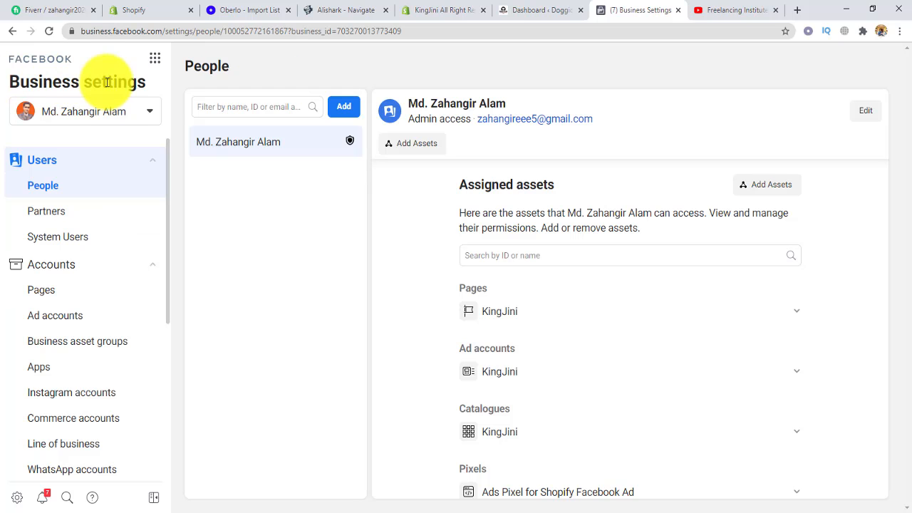
scroll(103, 278, down, 3)
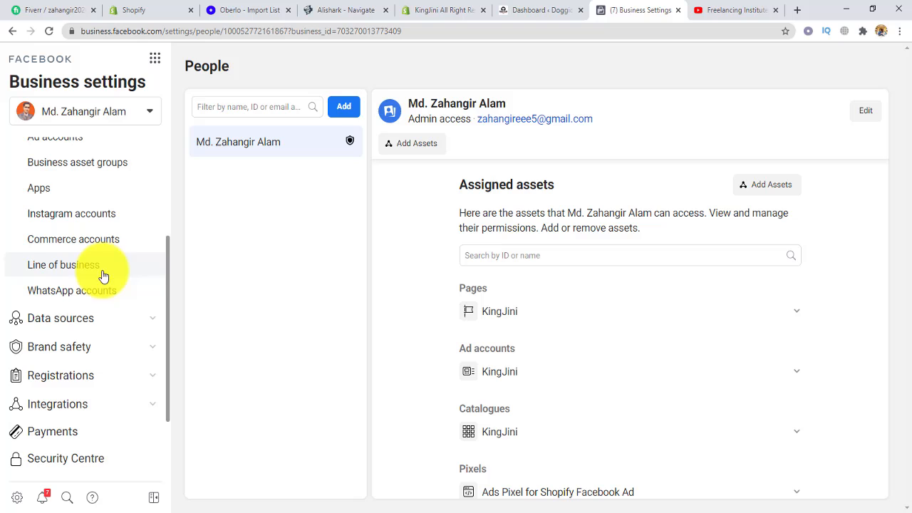
click(61, 319)
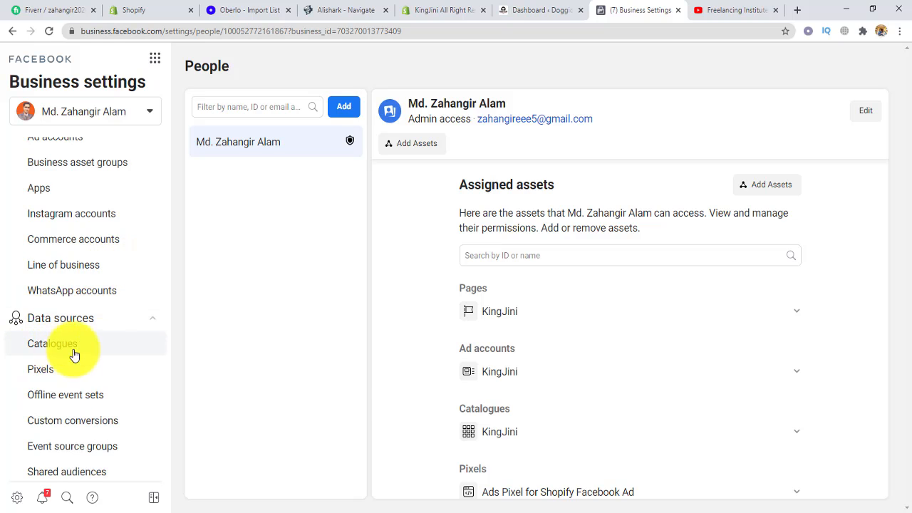
click(40, 369)
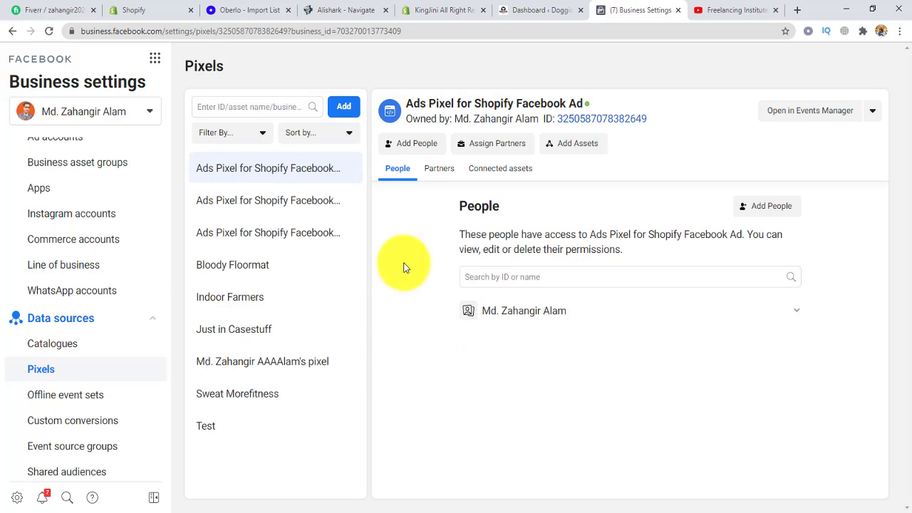
Step: Add a new pixel named Test2020 without a website URL
click(344, 106)
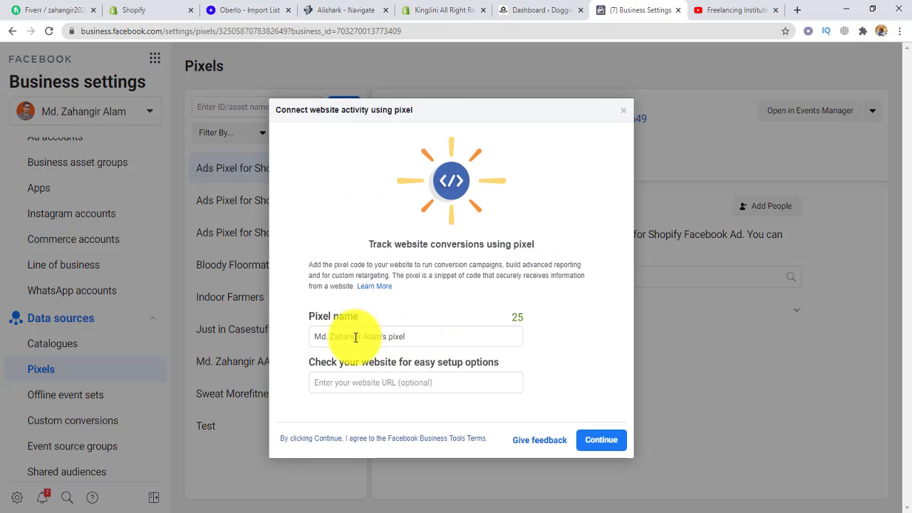
drag(419, 342, 310, 346)
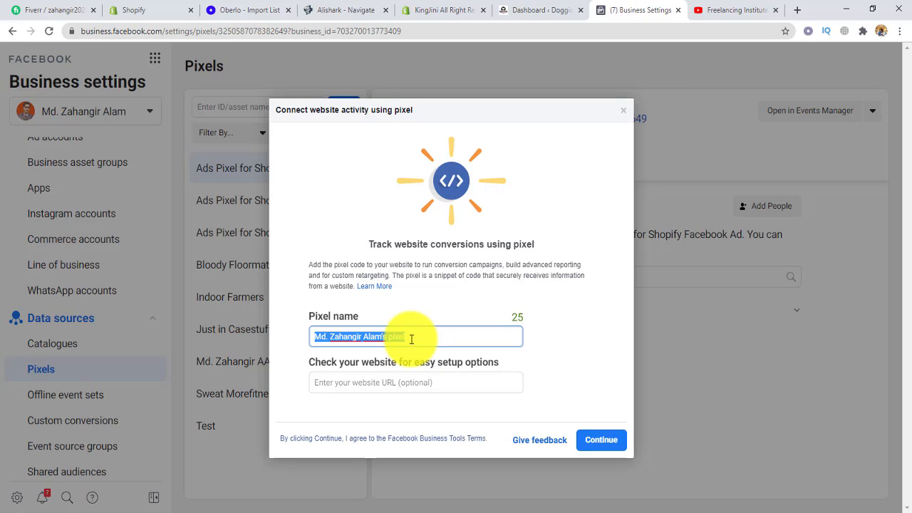
text(Test2020)
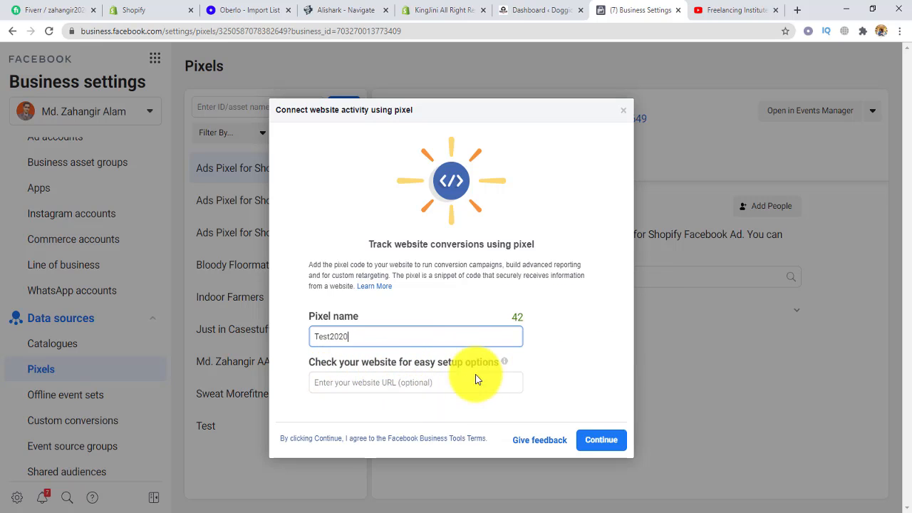
click(601, 440)
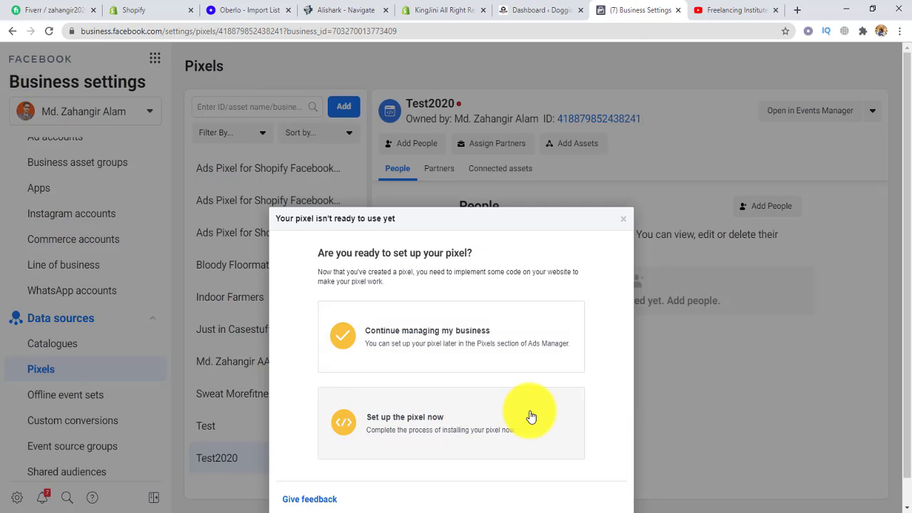
Step: Set up the pixel now by manual installation, copy its base code to the clipboard, and close the setup without adding events
click(392, 427)
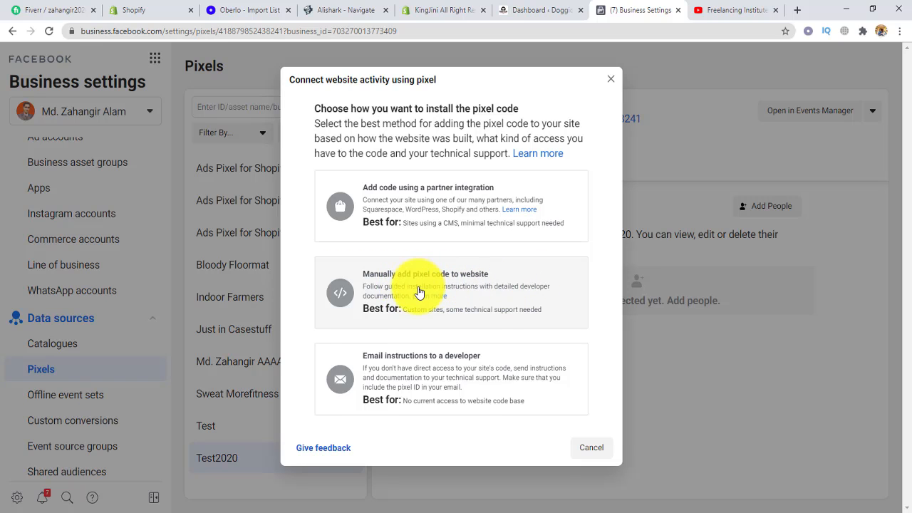
click(417, 291)
scroll(384, 283, down, 2)
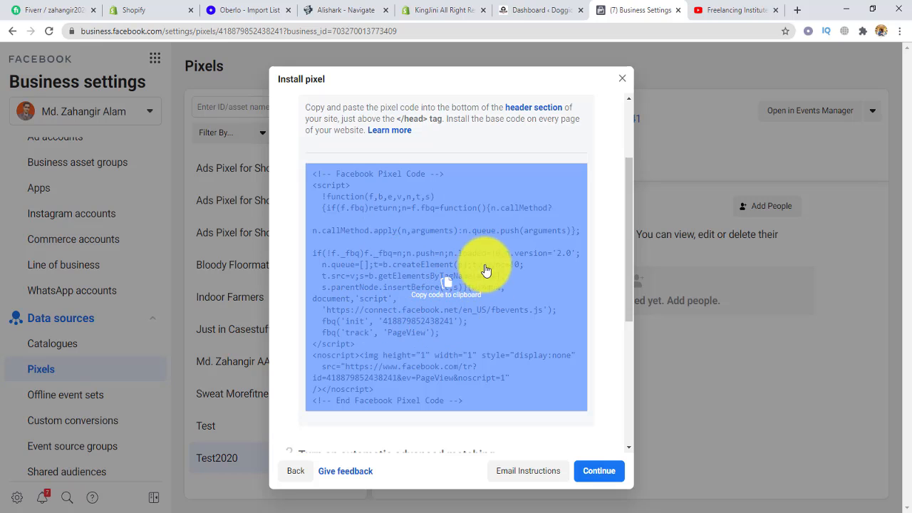
scroll(358, 319, up, 1)
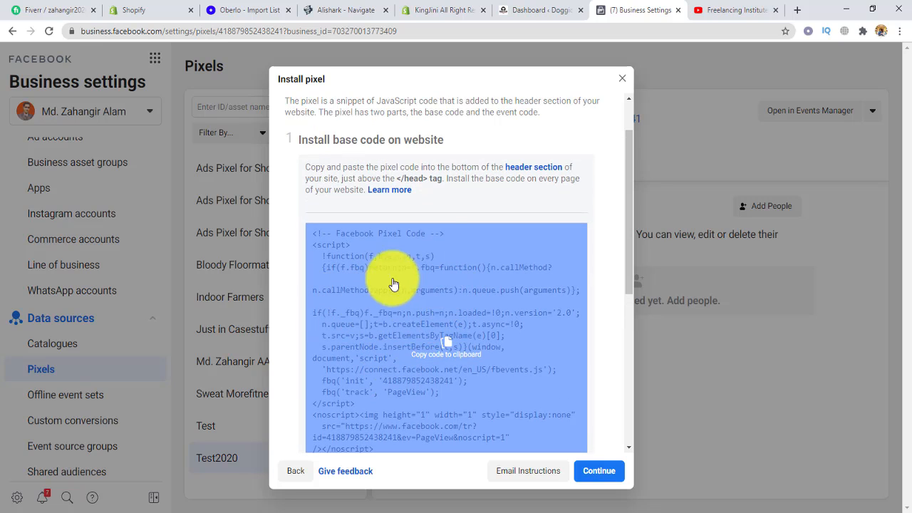
scroll(385, 295, down, 1)
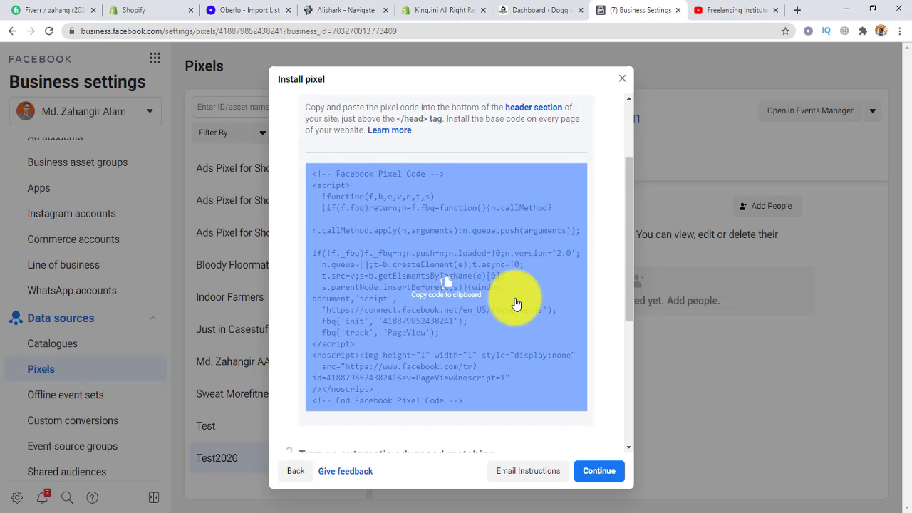
click(452, 292)
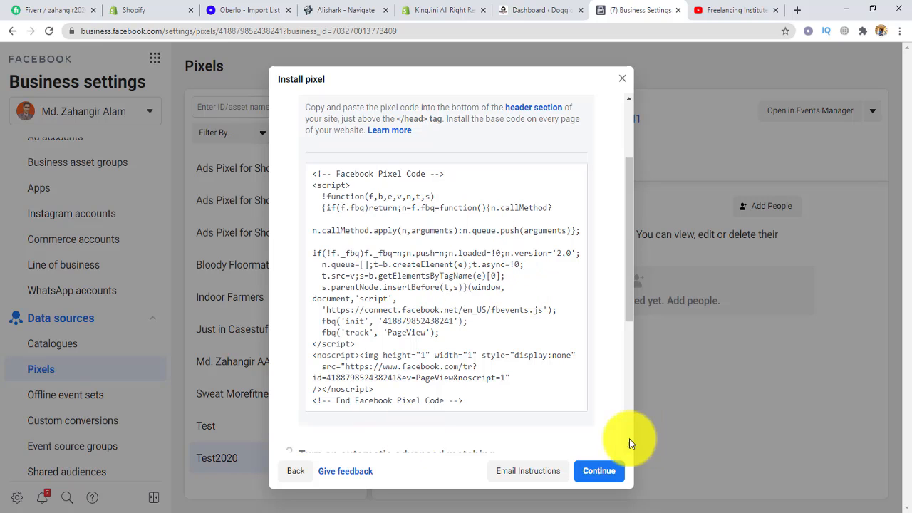
click(598, 471)
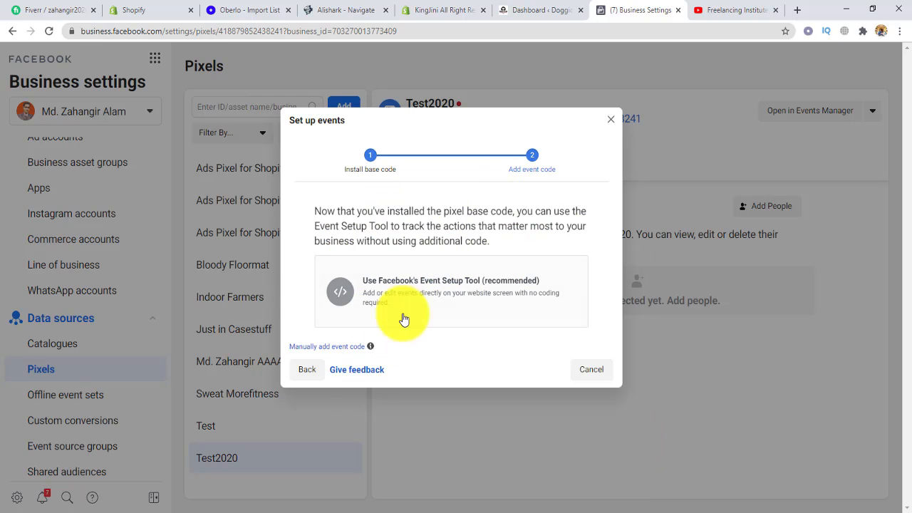
click(610, 122)
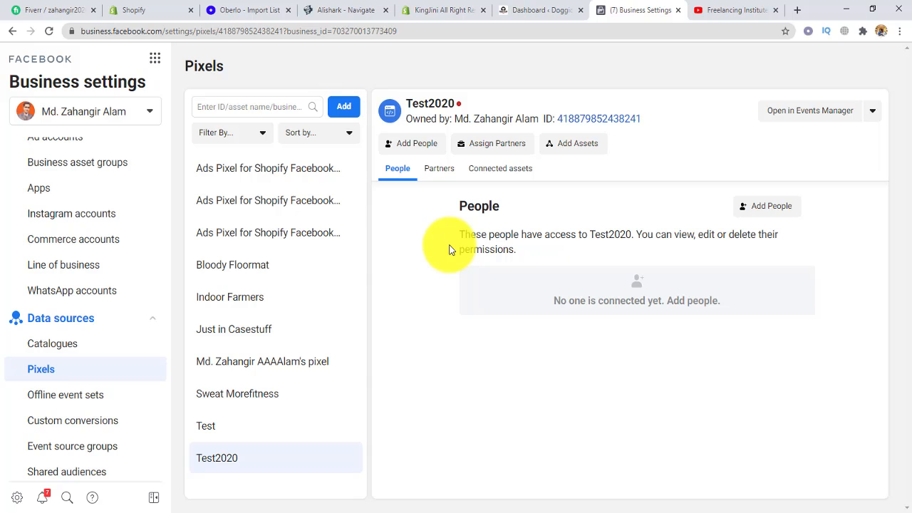
Step: Switch to the Doggiclub WordPress dashboard and search for new plugins with "insert header and footer"
click(548, 9)
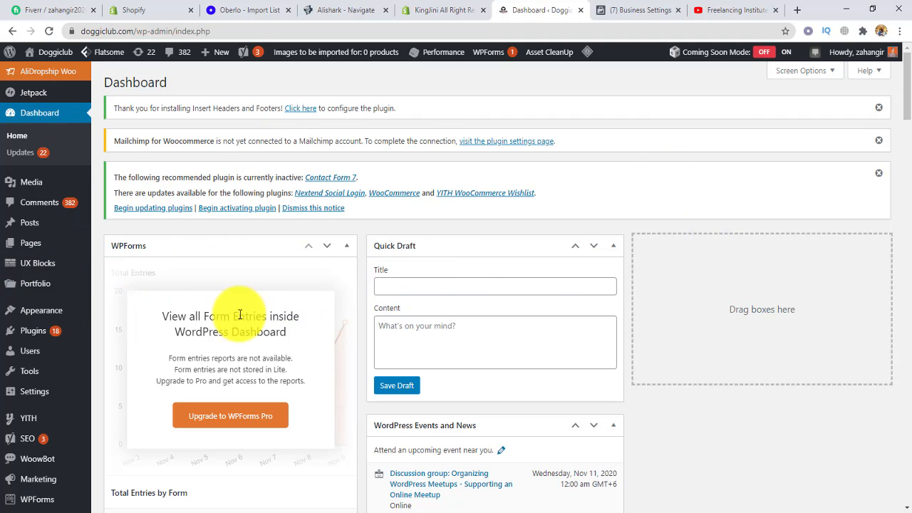
scroll(243, 281, down, 1)
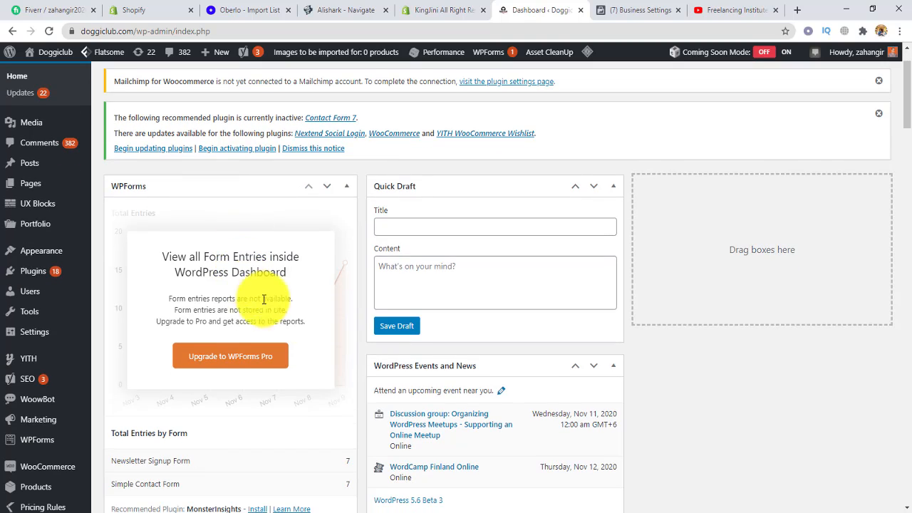
mouse_move(50, 271)
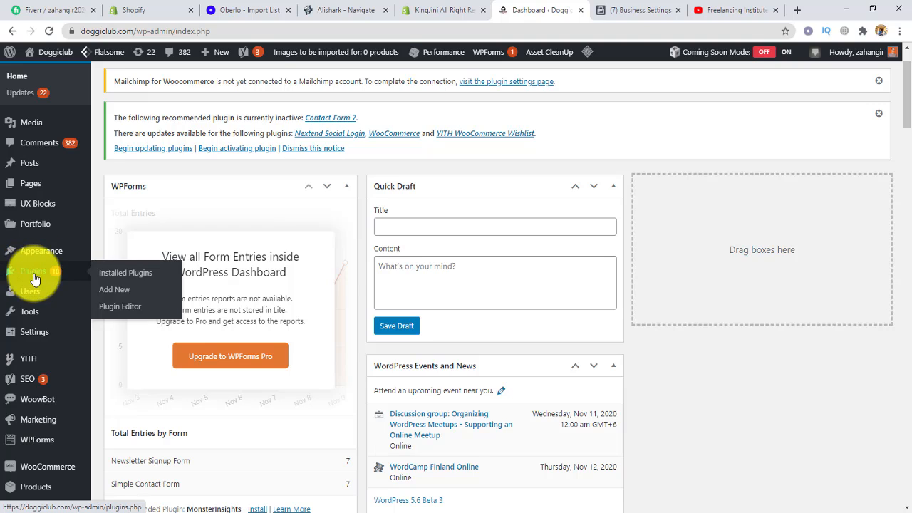
click(116, 293)
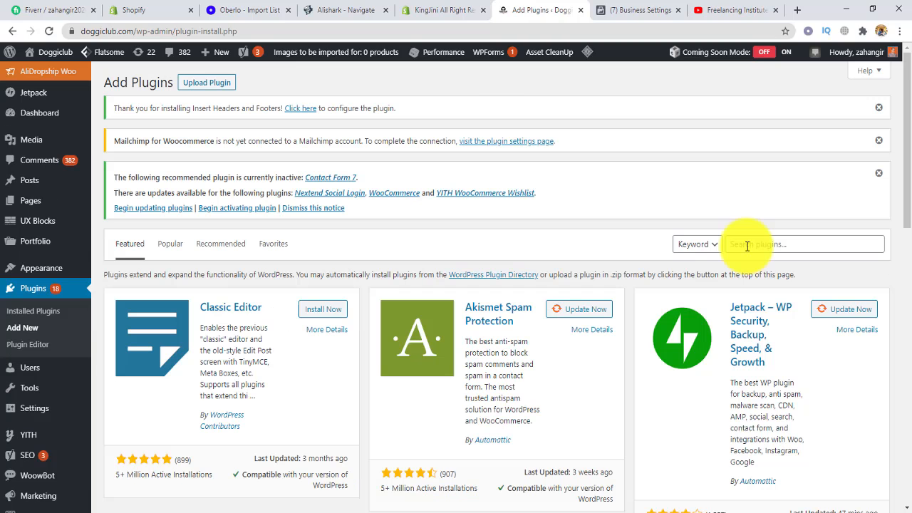
click(750, 244)
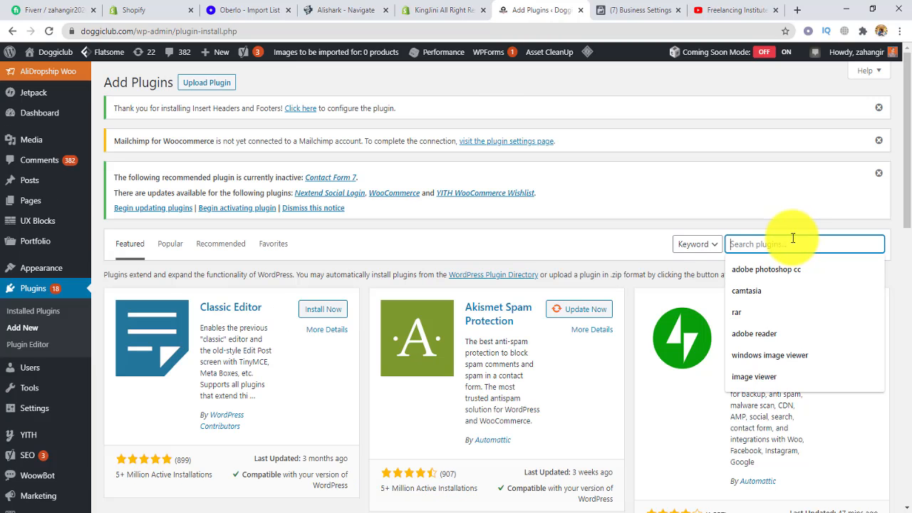
key(ctrl+v)
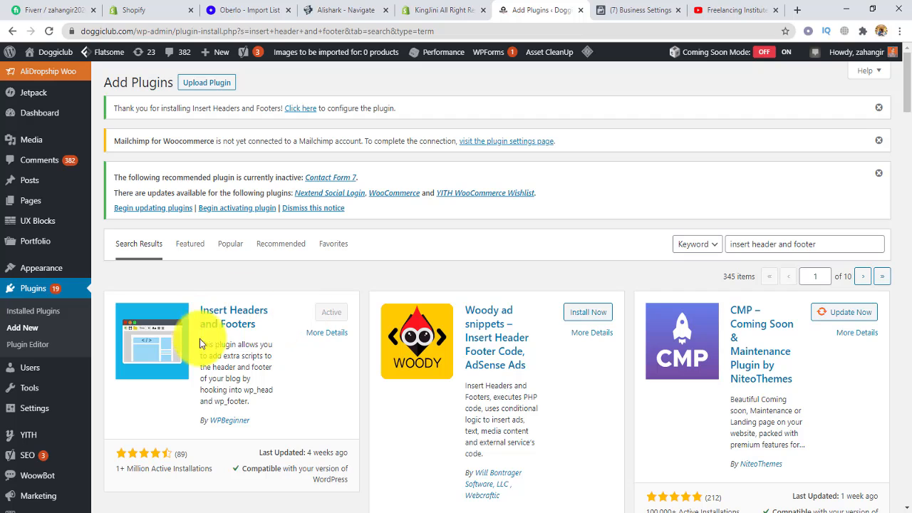
Step: Paste the Facebook Pixel code into Scripts in Header in the Insert Headers and Footers settings and save
mouse_move(32, 415)
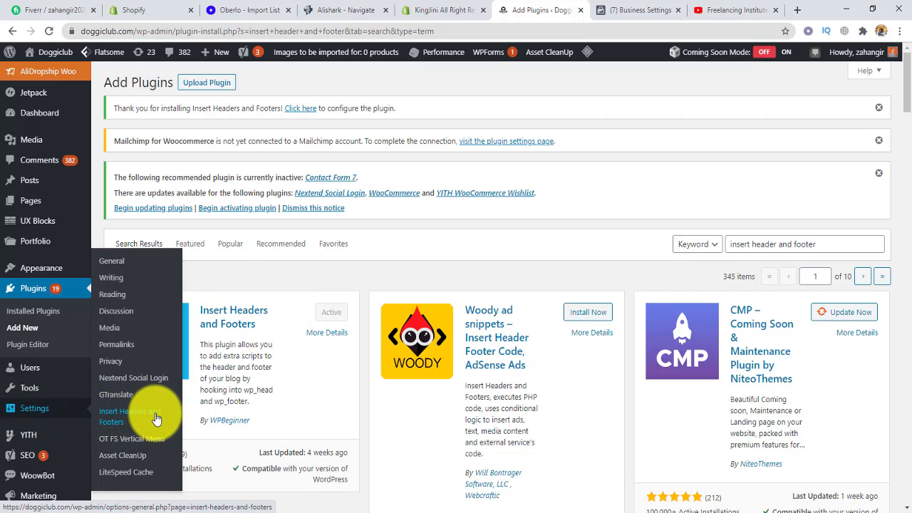
click(116, 418)
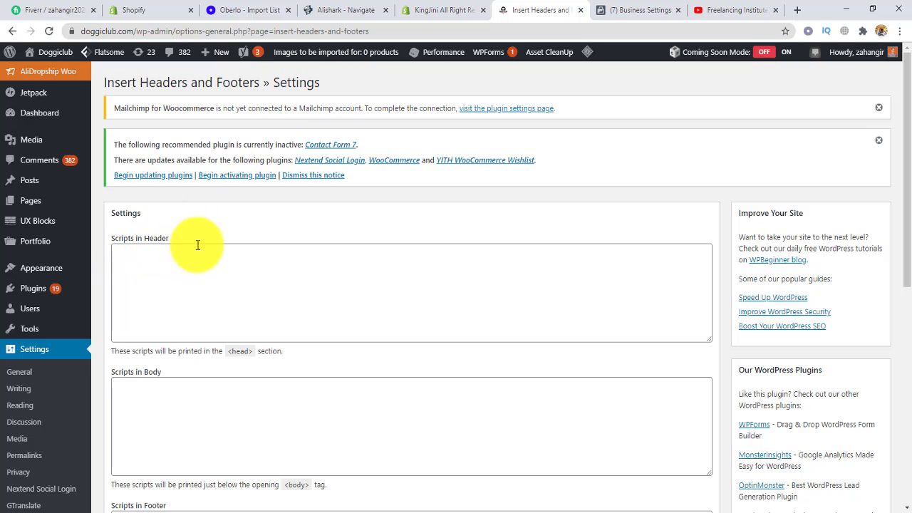
click(159, 257)
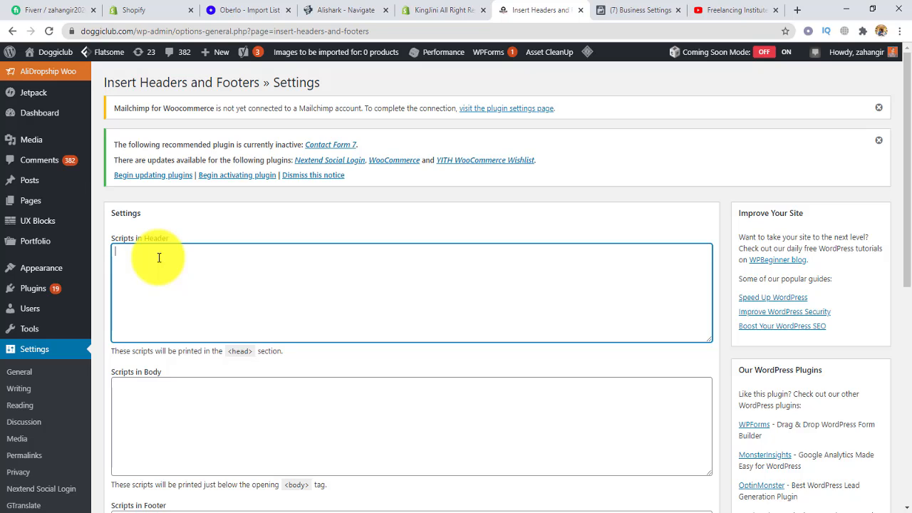
key(ctrl+v)
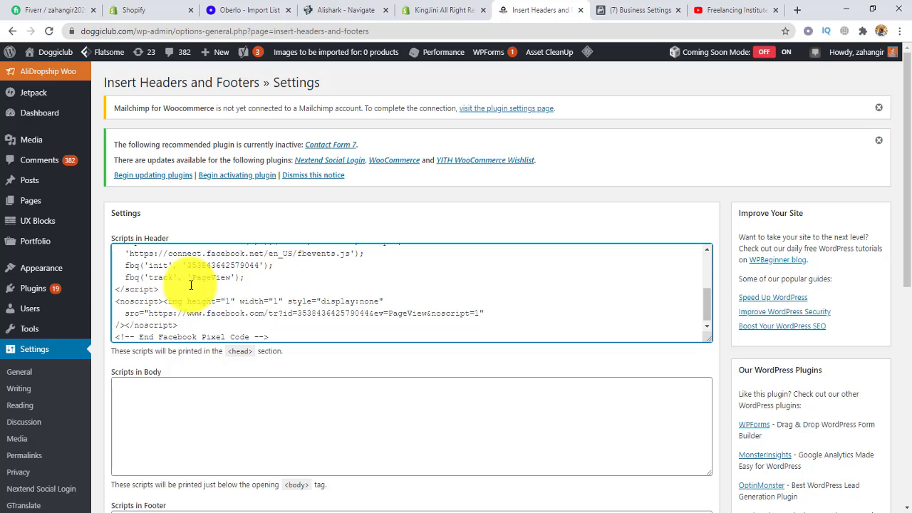
scroll(204, 290, up, 5)
scroll(254, 285, down, 5)
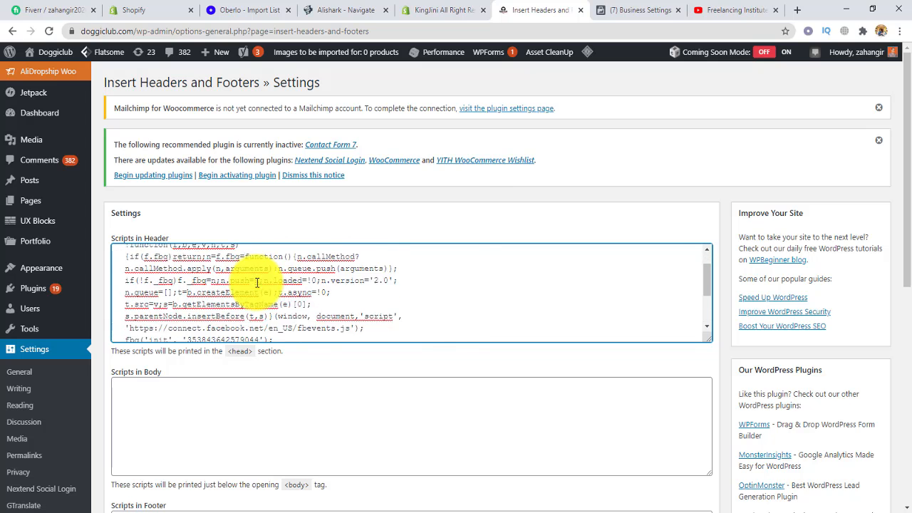
scroll(331, 309, down, 5)
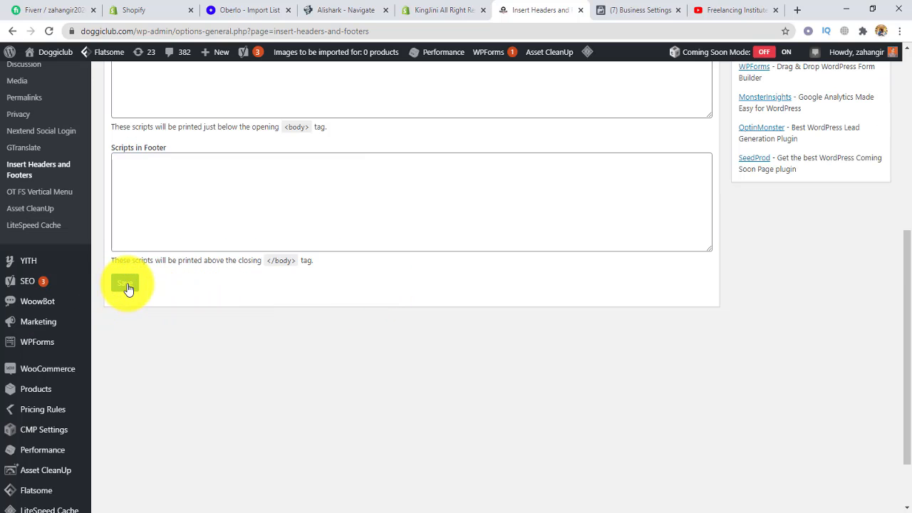
click(127, 285)
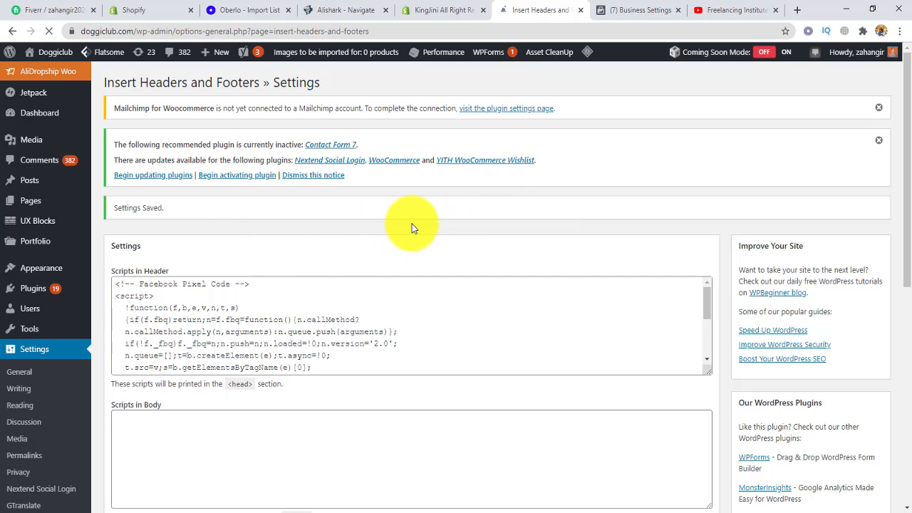
Step: Switch to the KingJini Shopify store admin and open its installed apps
key(ctrl+shift+Tab)
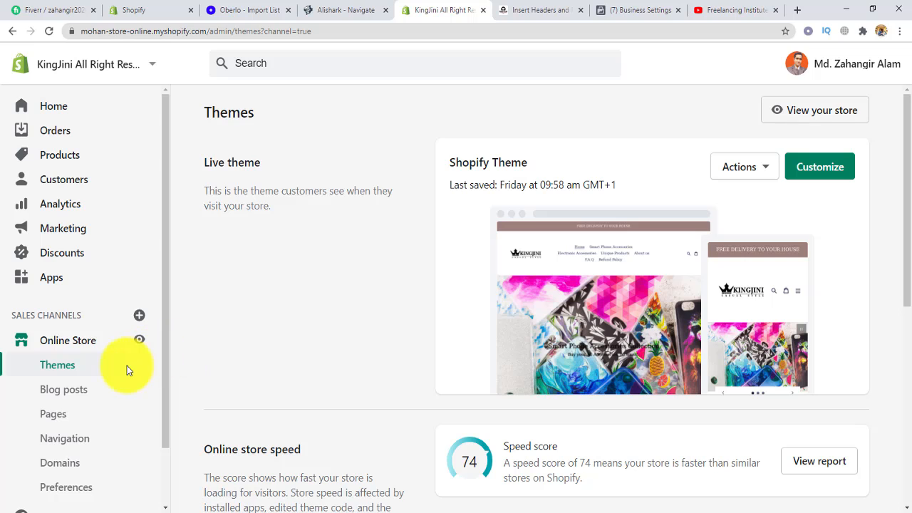
scroll(96, 377, down, 2)
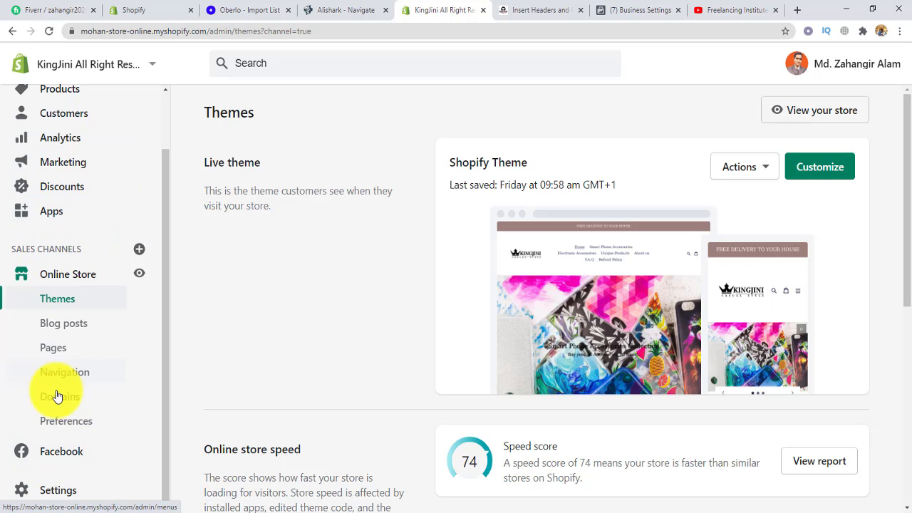
click(55, 215)
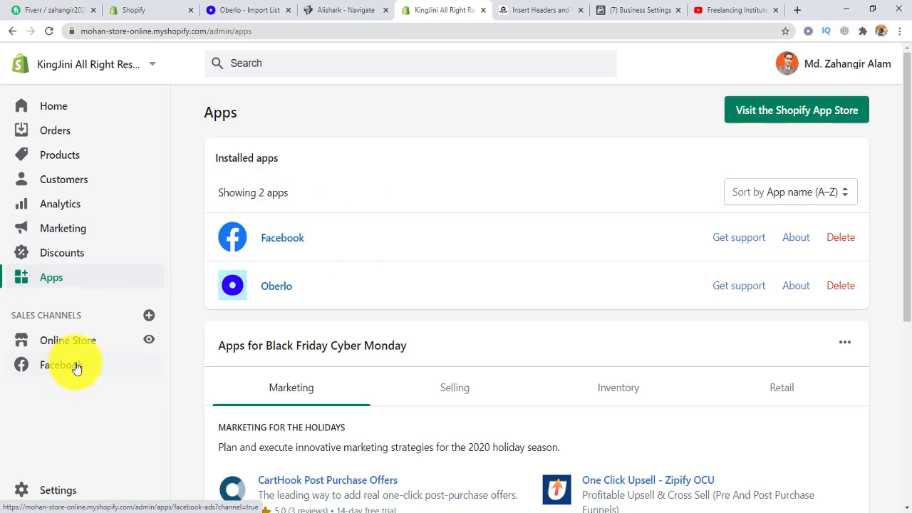
Step: Open the data sharing settings of the store's Facebook sales channel
click(51, 372)
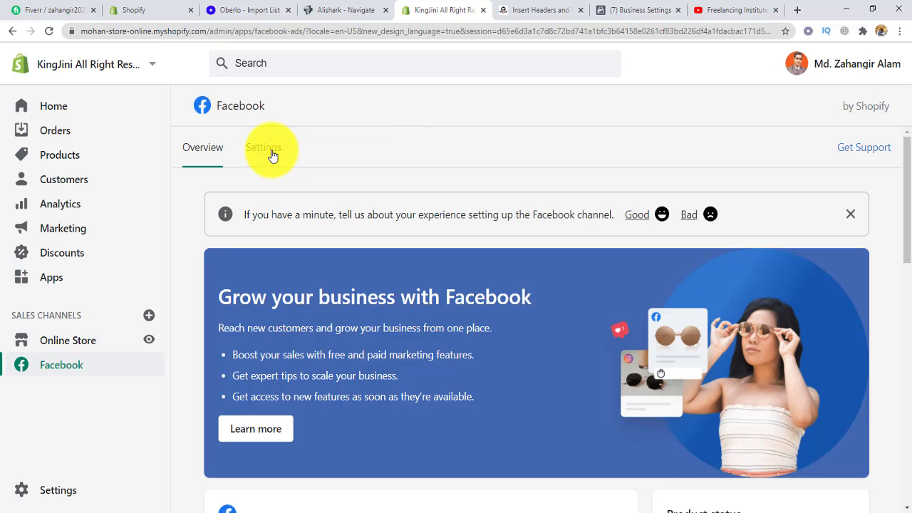
click(271, 156)
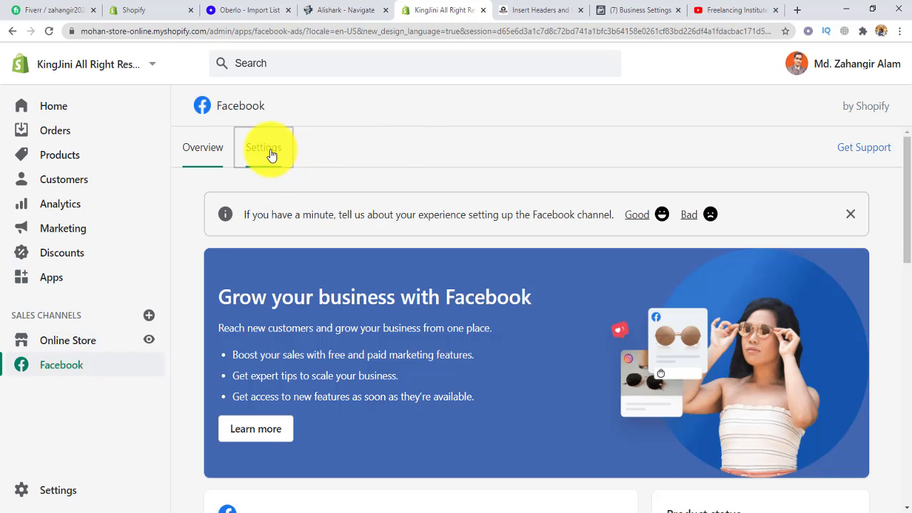
scroll(285, 389, down, 1)
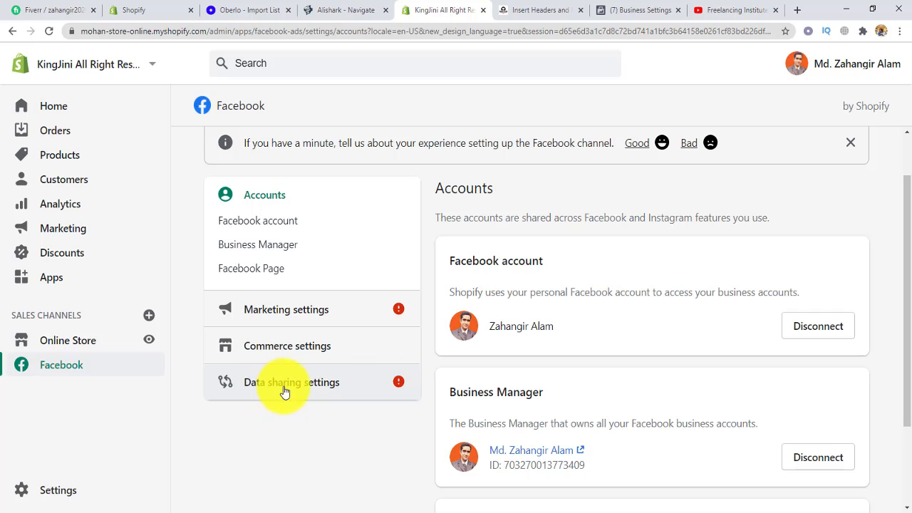
click(293, 385)
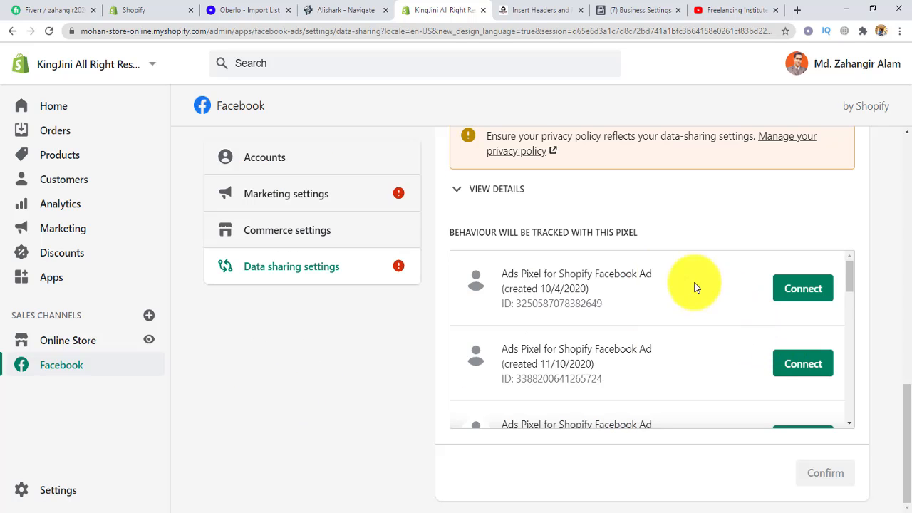
Step: Connect the existing pixel named Test, created 11/10/2020, as the one that tracks customer behaviour in the store
scroll(585, 305, up, 1)
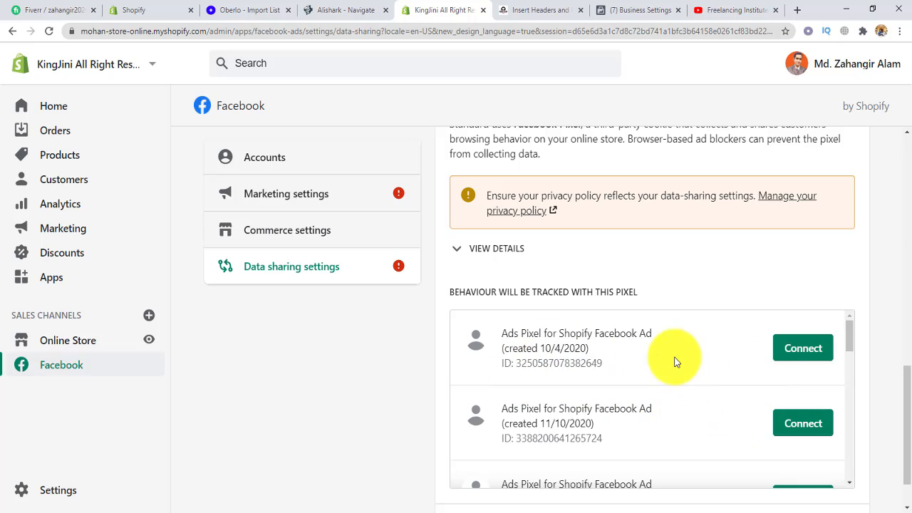
scroll(665, 392, up, 2)
scroll(667, 423, down, 3)
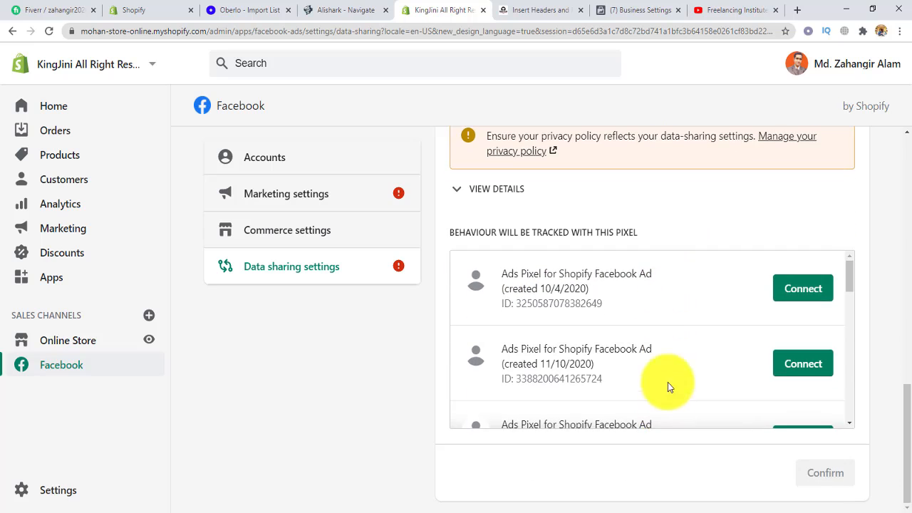
scroll(665, 381, down, 1)
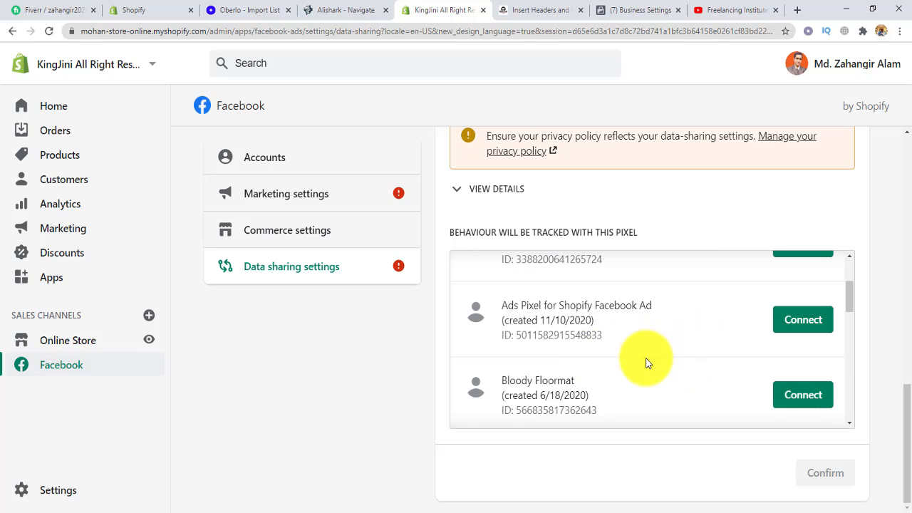
scroll(669, 353, down, 2)
scroll(681, 344, down, 2)
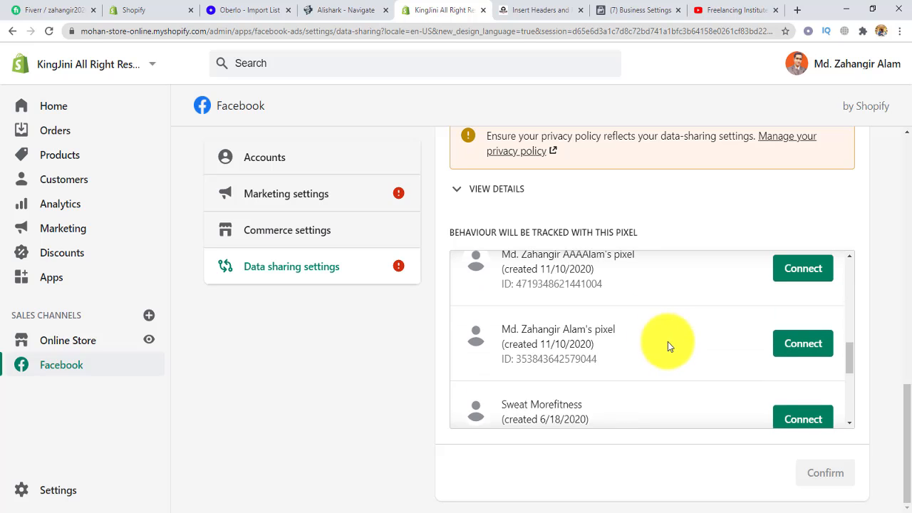
scroll(685, 342, down, 2)
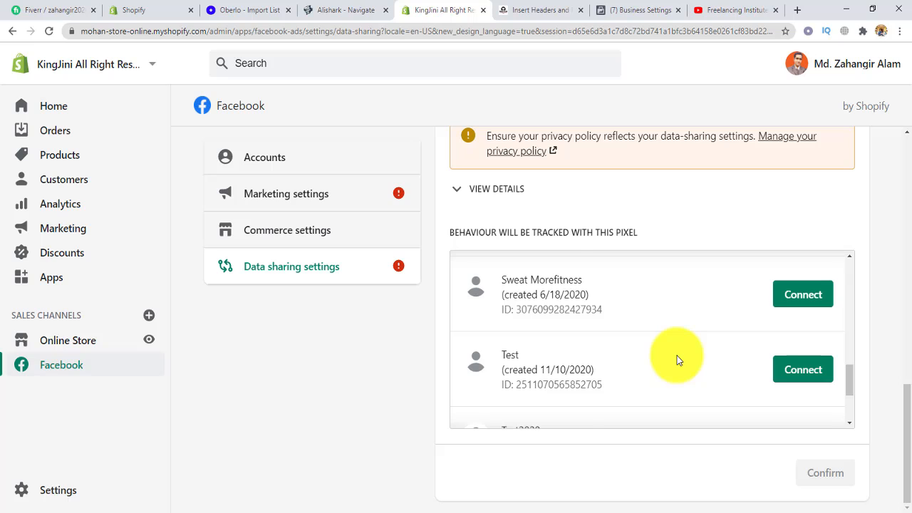
scroll(681, 356, down, 1)
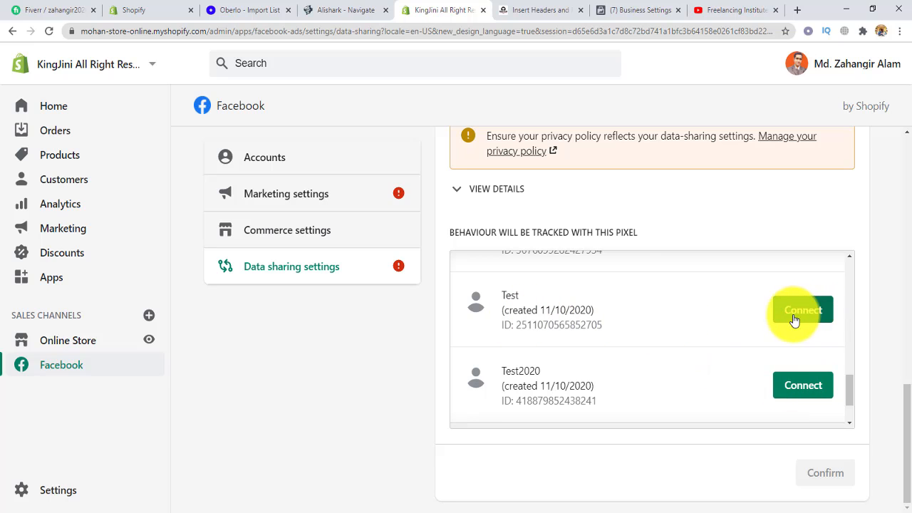
scroll(666, 354, up, 6)
scroll(666, 358, up, 2)
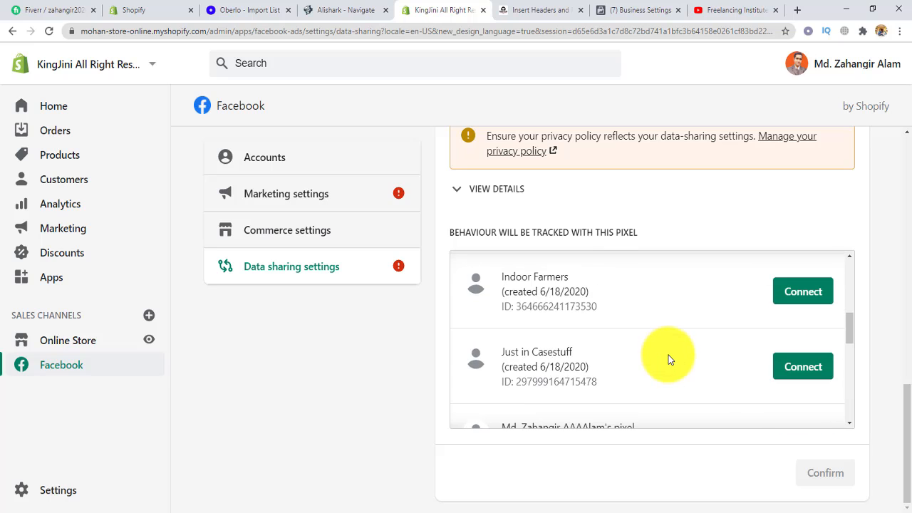
scroll(646, 338, down, 3)
scroll(709, 346, down, 5)
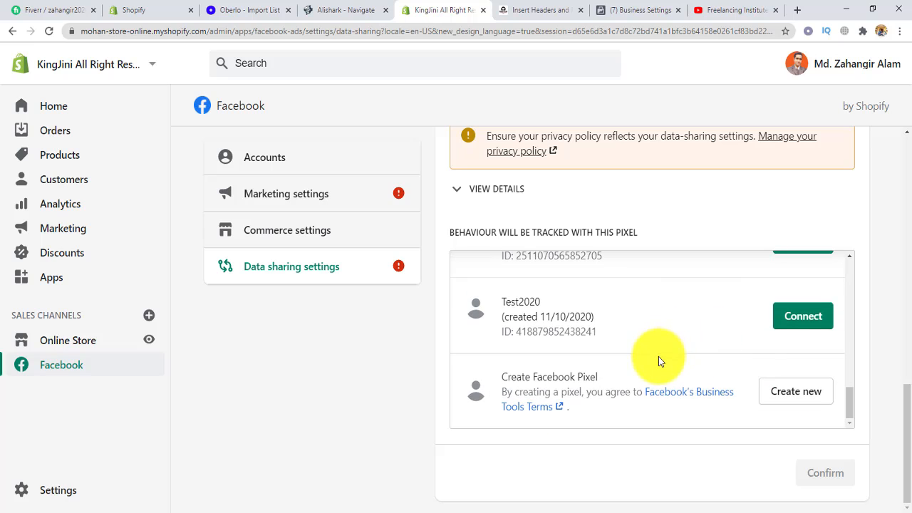
scroll(706, 356, up, 1)
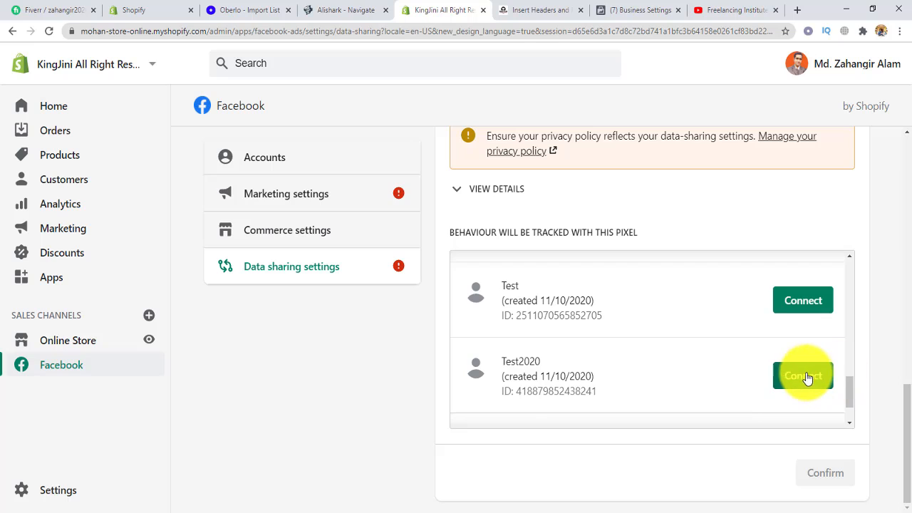
click(805, 376)
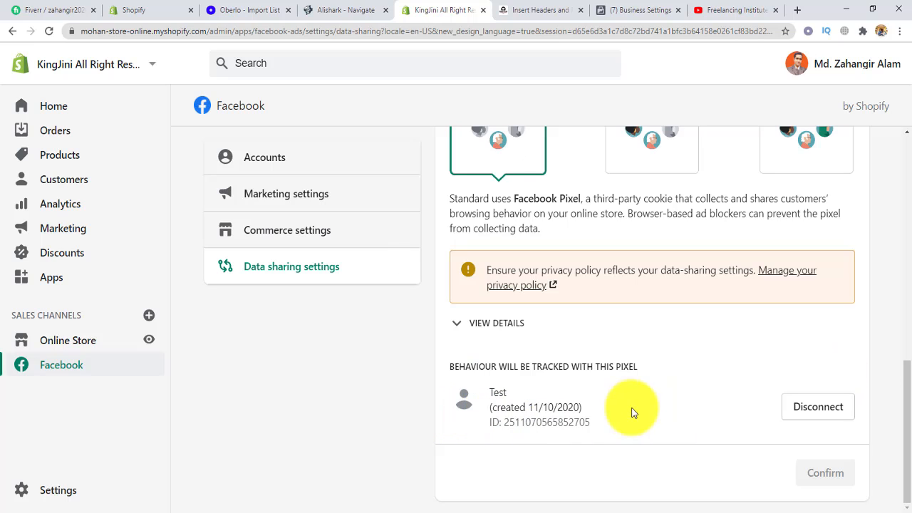